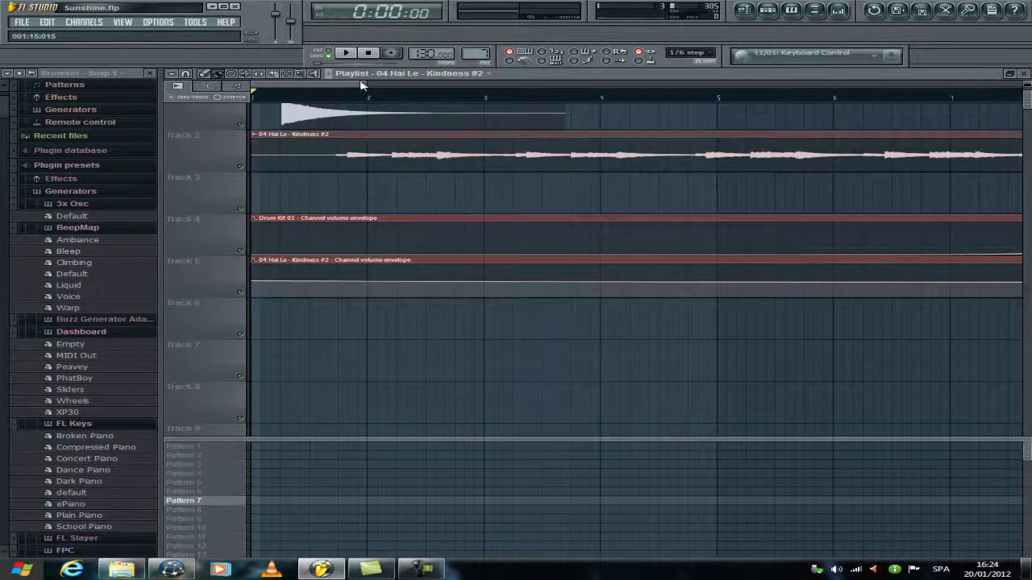
Trim the ends of the Drum Kit 01 and Kindness #2 volume envelope clips on Tracks 4 and 5 back to about bar 26
{"action": "mouse_move", "coordinate": [360, 84]}
{"action": "left_mouse_down"}
{"action": "mouse_move", "coordinate": [524, 89]}
{"action": "mouse_move", "coordinate": [353, 81]}
{"action": "mouse_move", "coordinate": [758, 105]}
{"action": "mouse_move", "coordinate": [342, 93]}
{"action": "left_mouse_up"}
{"action": "left_click_drag", "start_coordinate": [353, 86], "coordinate": [740, 105]}
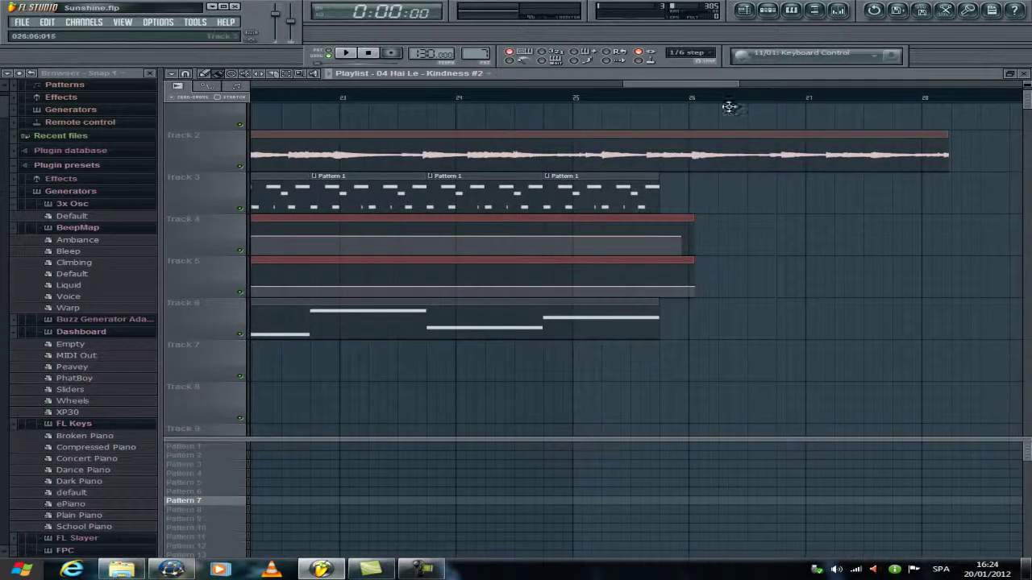
{"action": "left_click_drag", "start_coordinate": [693, 216], "coordinate": [683, 217]}
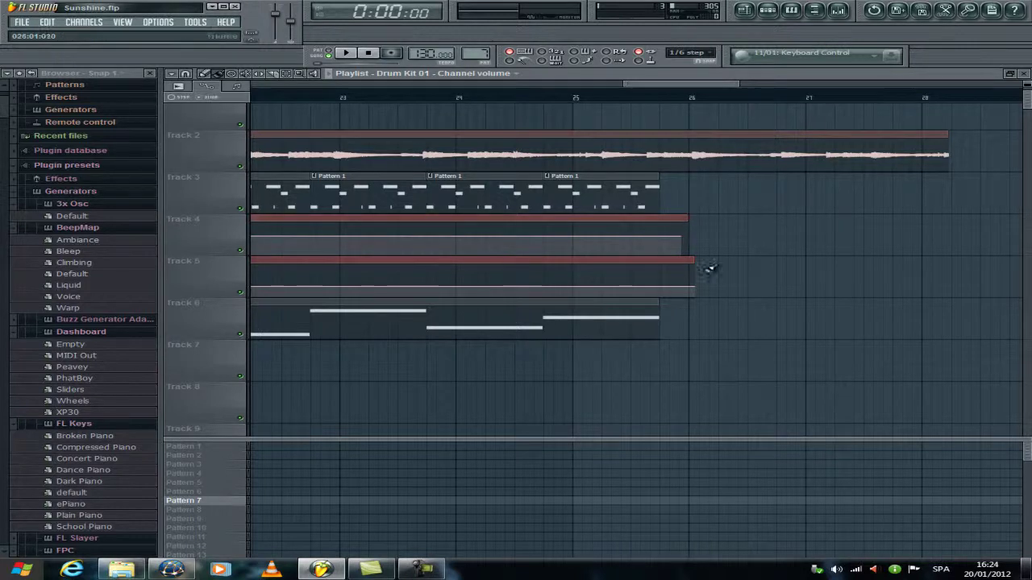
{"action": "left_click_drag", "start_coordinate": [694, 259], "coordinate": [688, 258]}
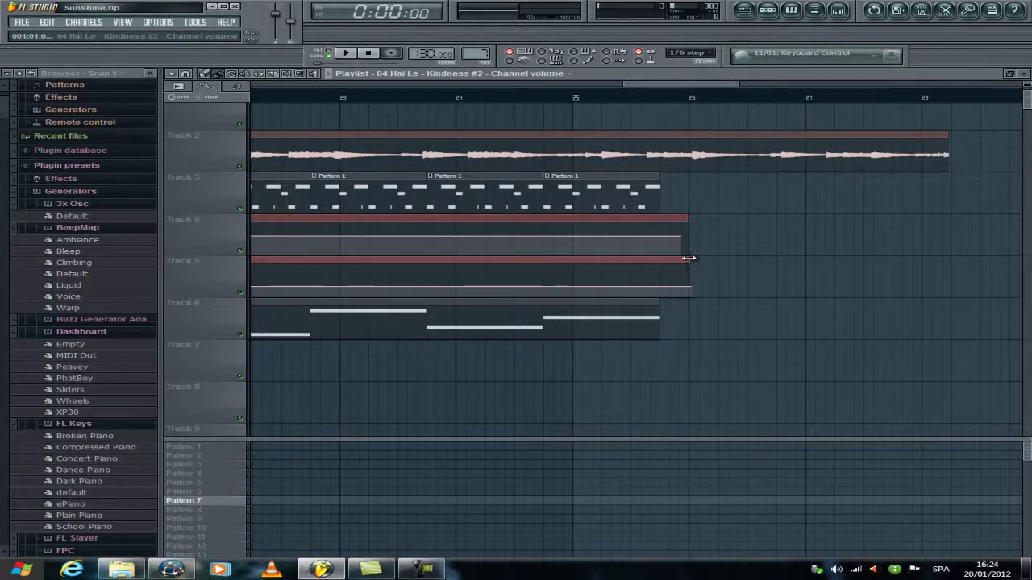
Review the whole playlist arrangement and play the song from the beginning
{"action": "left_click_drag", "start_coordinate": [667, 87], "coordinate": [621, 84]}
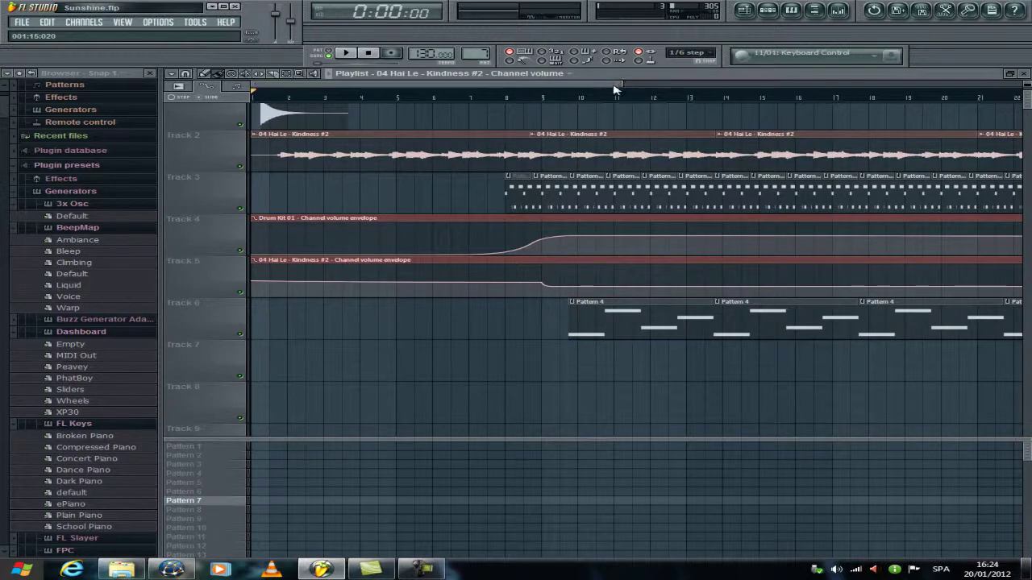
{"action": "left_click_drag", "start_coordinate": [628, 90], "coordinate": [474, 98]}
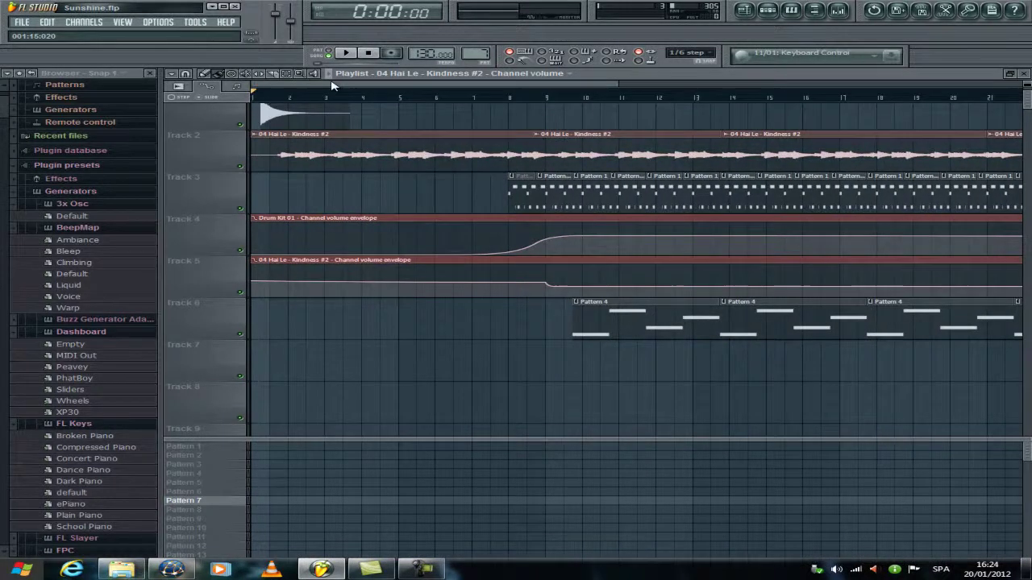
{"action": "left_click_drag", "start_coordinate": [541, 96], "coordinate": [486, 107]}
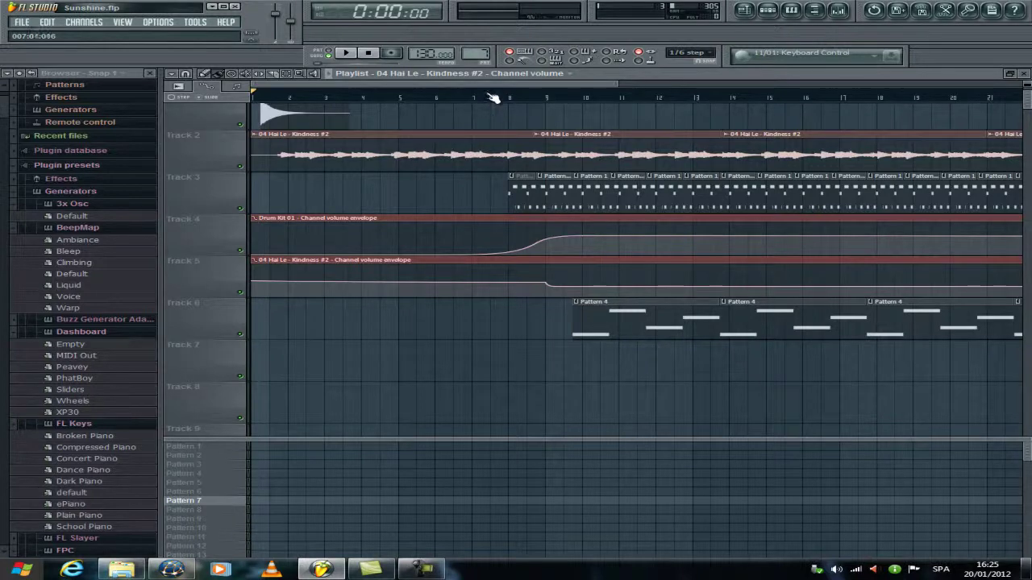
{"action": "left_click_drag", "start_coordinate": [483, 86], "coordinate": [612, 90]}
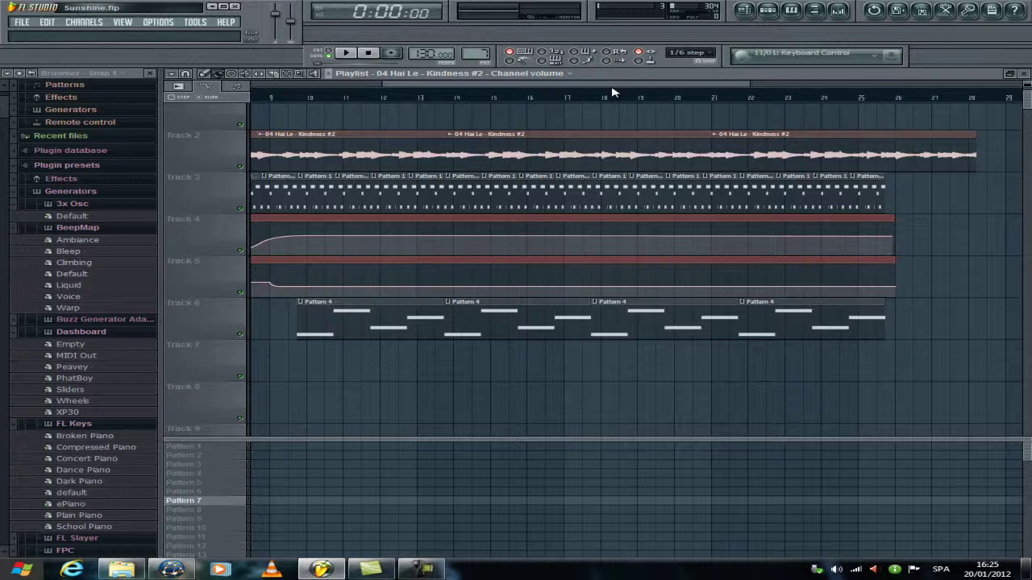
{"action": "left_click_drag", "start_coordinate": [612, 92], "coordinate": [403, 91]}
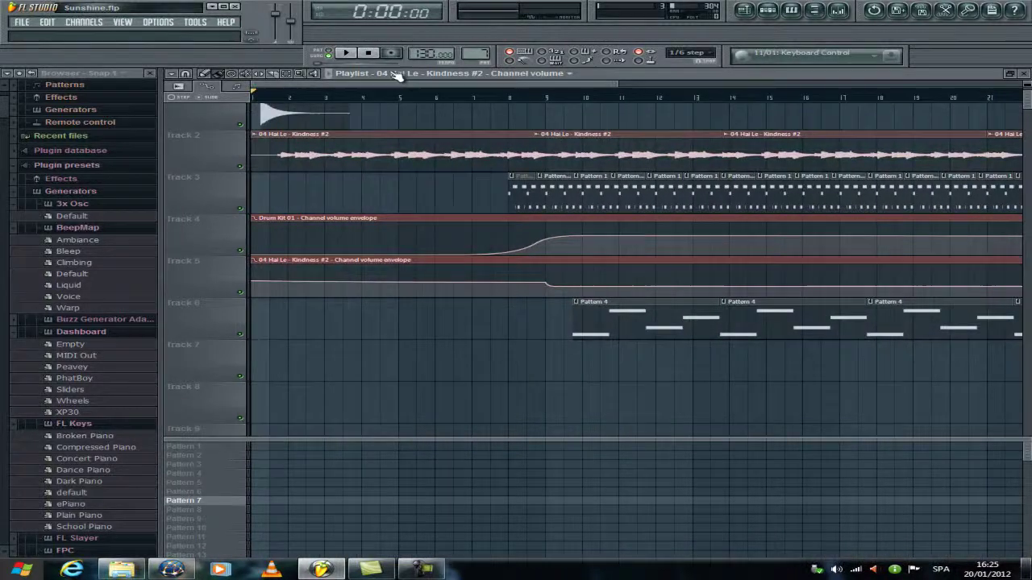
{"action": "left_click", "coordinate": [348, 53]}
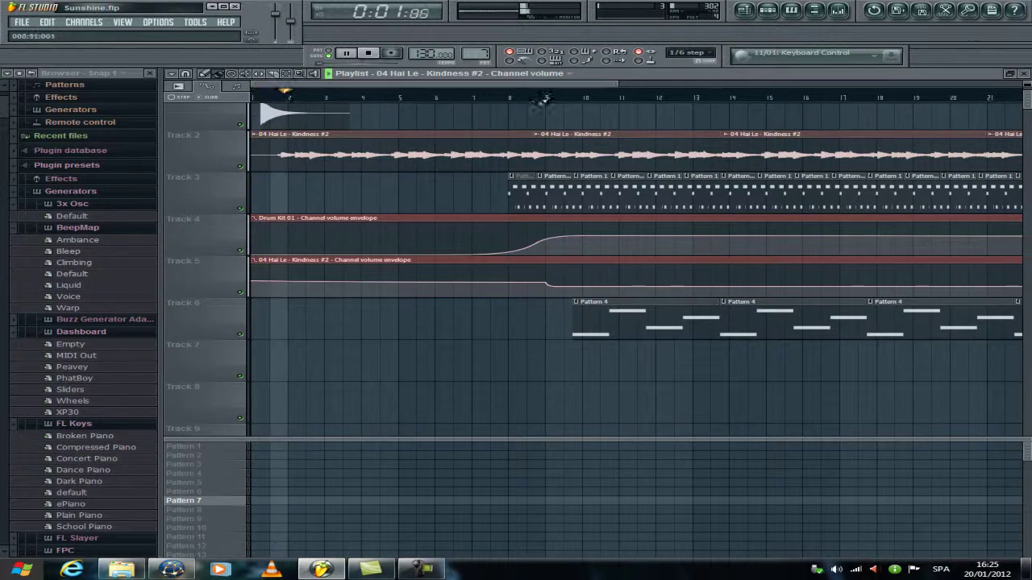
{"action": "scroll", "coordinate": [540, 109], "scroll_direction": "up", "scroll_amount": 1}
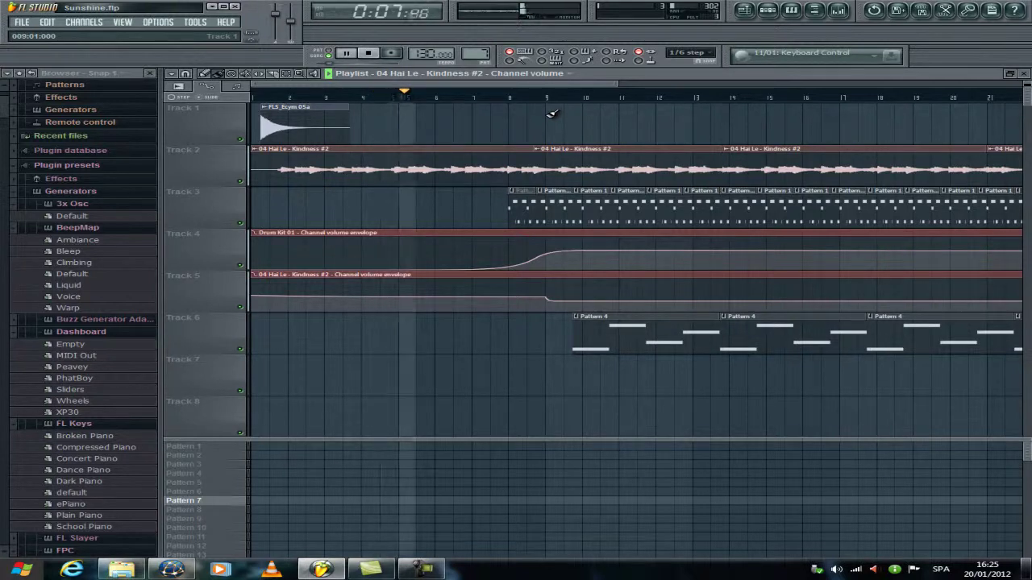
{"action": "left_click_drag", "start_coordinate": [618, 83], "coordinate": [550, 87]}
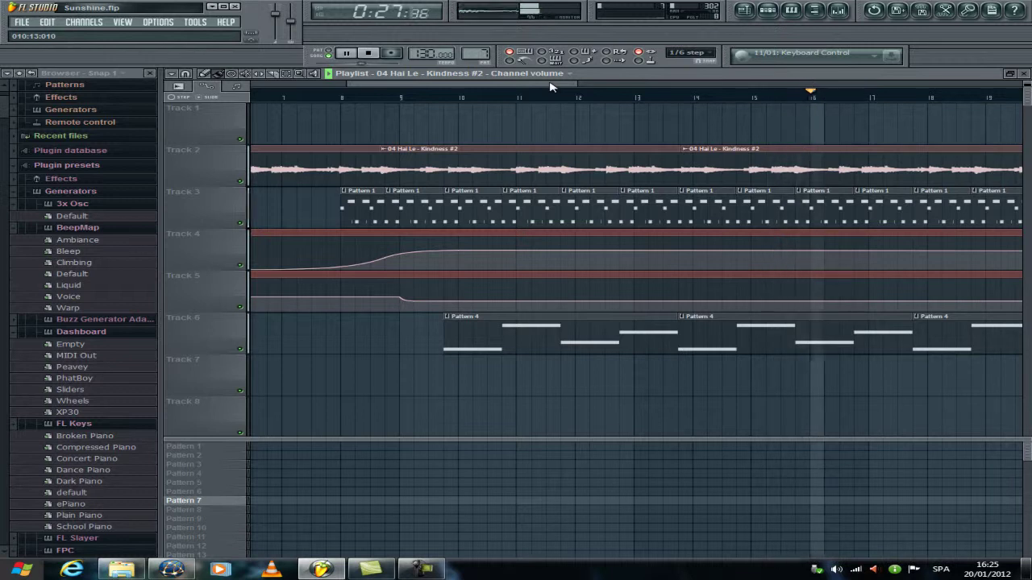
Place the playhead at the start of the first Pattern 4 clip, just before bar 10, and stop playback
{"action": "left_click", "coordinate": [780, 17]}
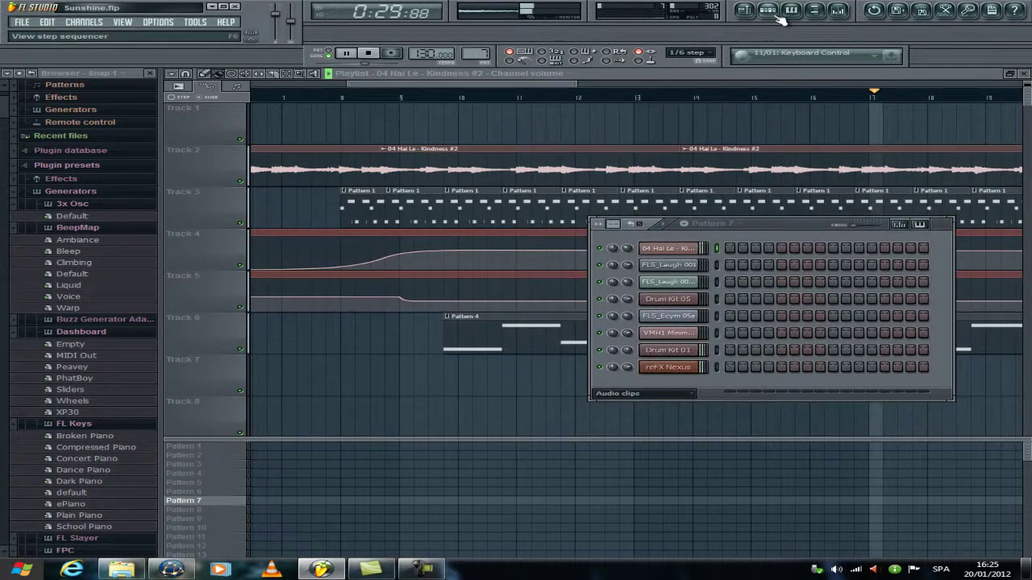
{"action": "mouse_move", "coordinate": [419, 85]}
{"action": "left_mouse_down"}
{"action": "mouse_move", "coordinate": [397, 84]}
{"action": "mouse_move", "coordinate": [426, 86]}
{"action": "left_mouse_up"}
{"action": "left_click", "coordinate": [441, 98]}
{"action": "left_click", "coordinate": [373, 54]}
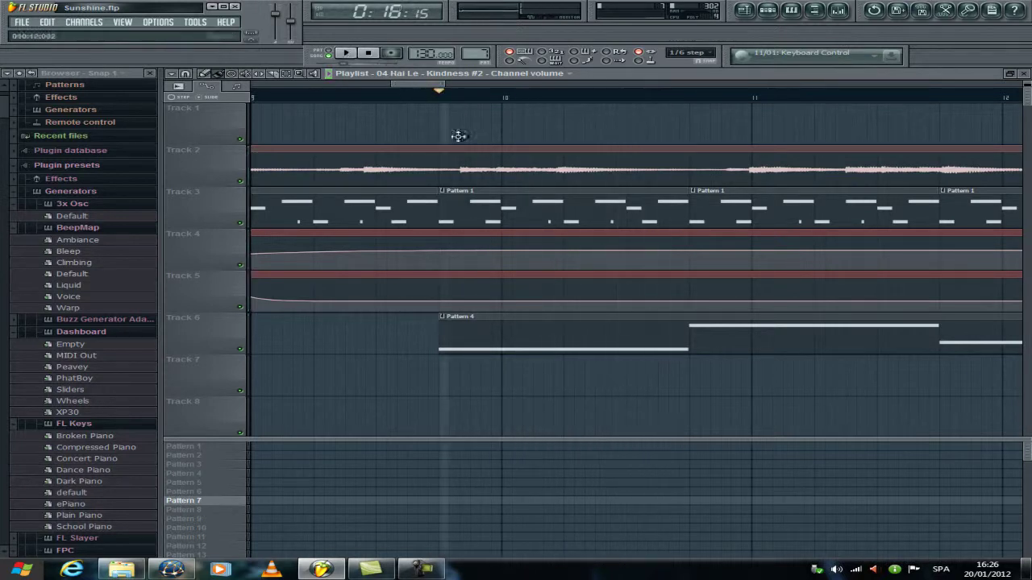
Open the Kindness channel's settings and the Gross Beat effect on its mixer track, Insert 3
{"action": "left_click", "coordinate": [767, 10]}
{"action": "left_click", "coordinate": [685, 250]}
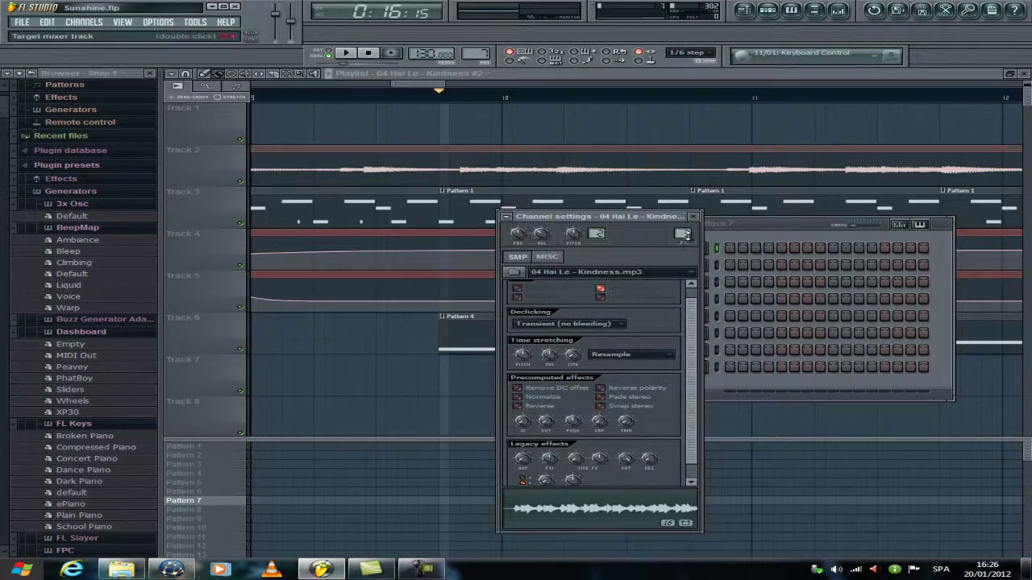
{"action": "key", "text": "F9"}
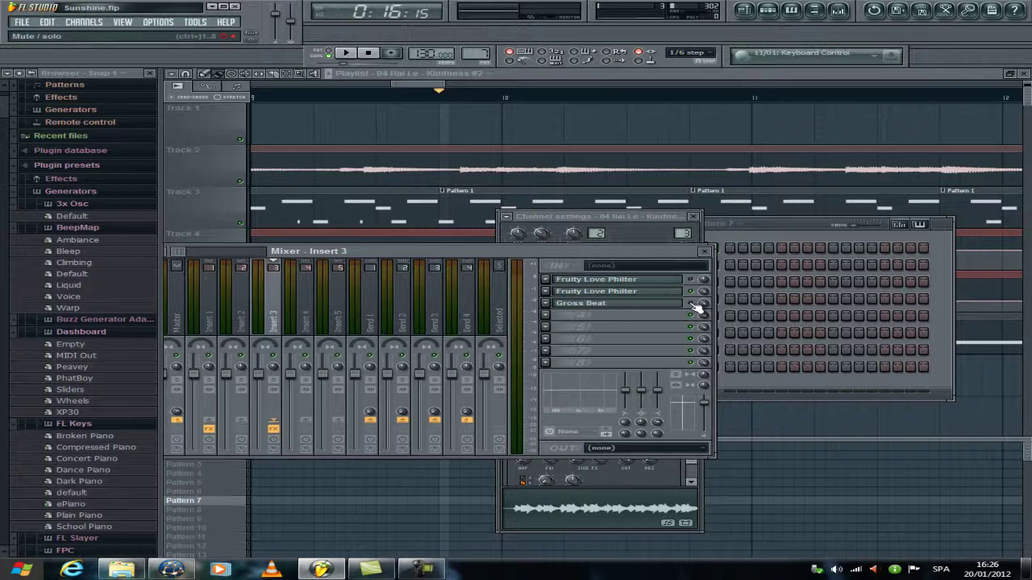
{"action": "left_click", "coordinate": [605, 303]}
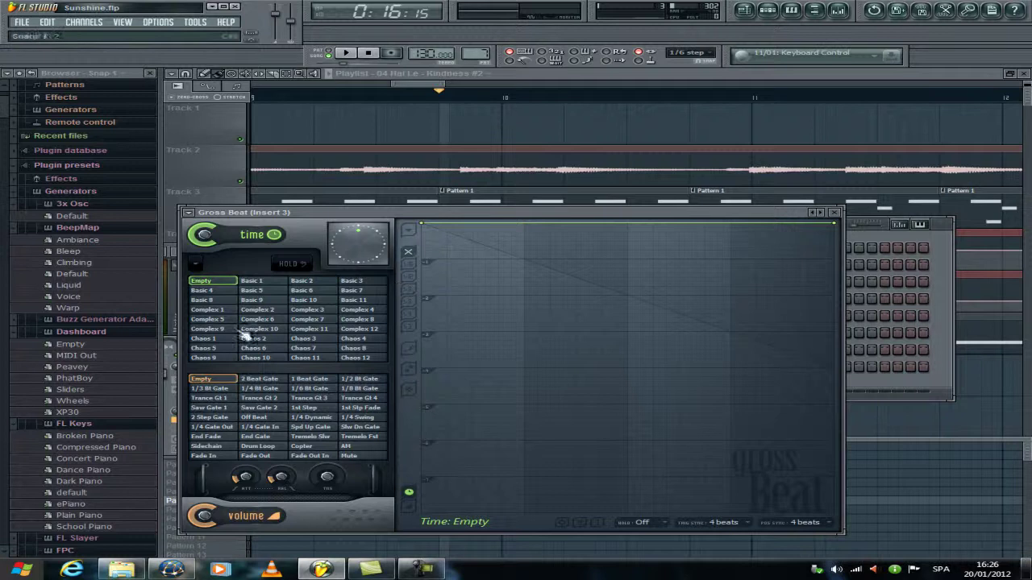
Try the Gross Beat time presets Complex 2, Complex 10, Complex 6, Complex 9 and Basic 8, then close the effect window
{"action": "left_click", "coordinate": [256, 310]}
{"action": "left_click", "coordinate": [259, 328]}
{"action": "left_click", "coordinate": [258, 320]}
{"action": "left_click", "coordinate": [207, 329]}
{"action": "left_click", "coordinate": [205, 300]}
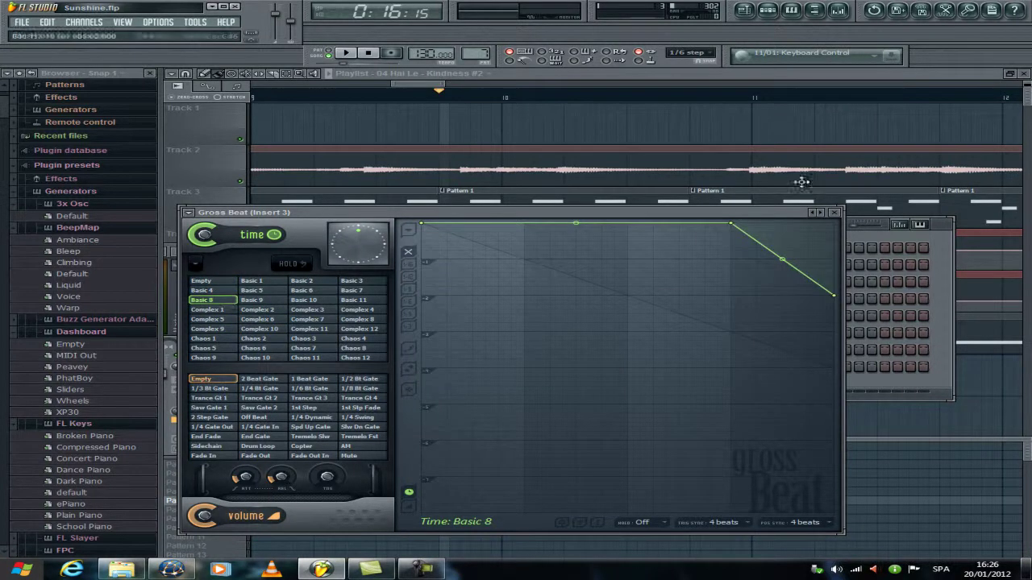
{"action": "left_click", "coordinate": [834, 212]}
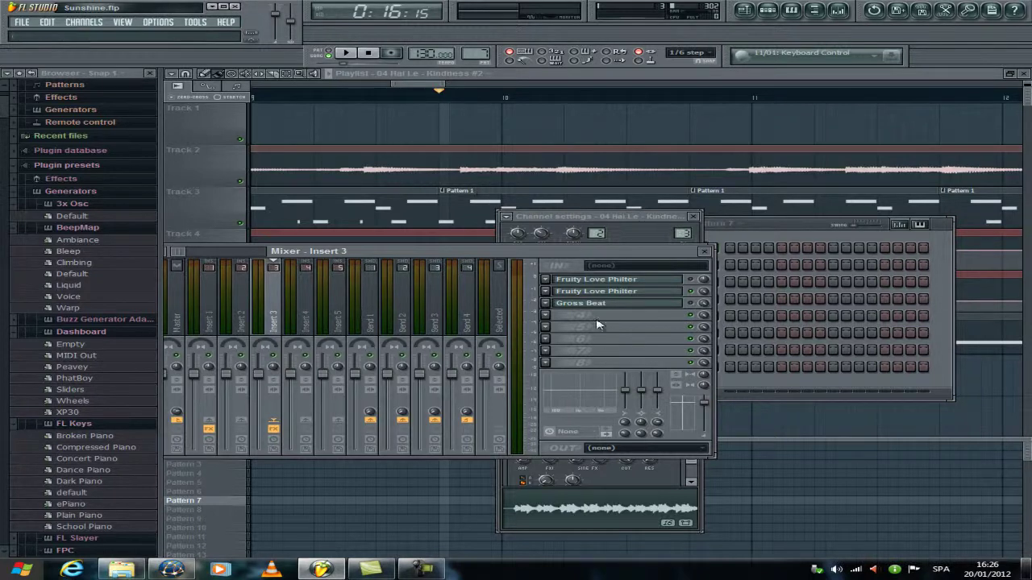
Select the Complex 1 time preset in Gross Beat, flatten the stepped dip at the end of the third beat, and play the result
{"action": "left_click", "coordinate": [670, 304]}
{"action": "left_click", "coordinate": [265, 321]}
{"action": "left_click", "coordinate": [257, 309]}
{"action": "left_click", "coordinate": [207, 310]}
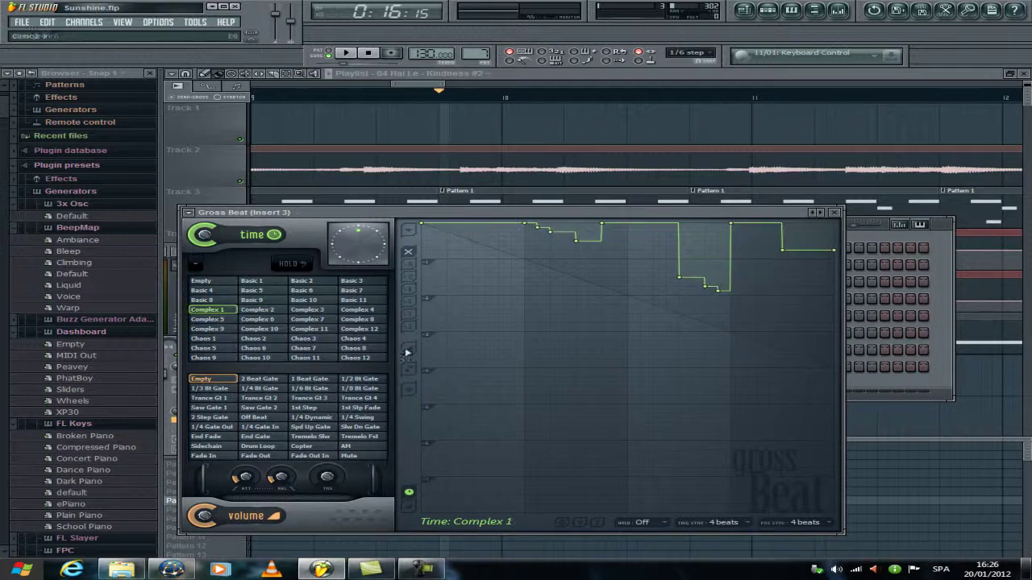
{"action": "mouse_move", "coordinate": [709, 278]}
{"action": "left_mouse_down"}
{"action": "mouse_move", "coordinate": [722, 288]}
{"action": "mouse_move", "coordinate": [707, 278]}
{"action": "left_mouse_up"}
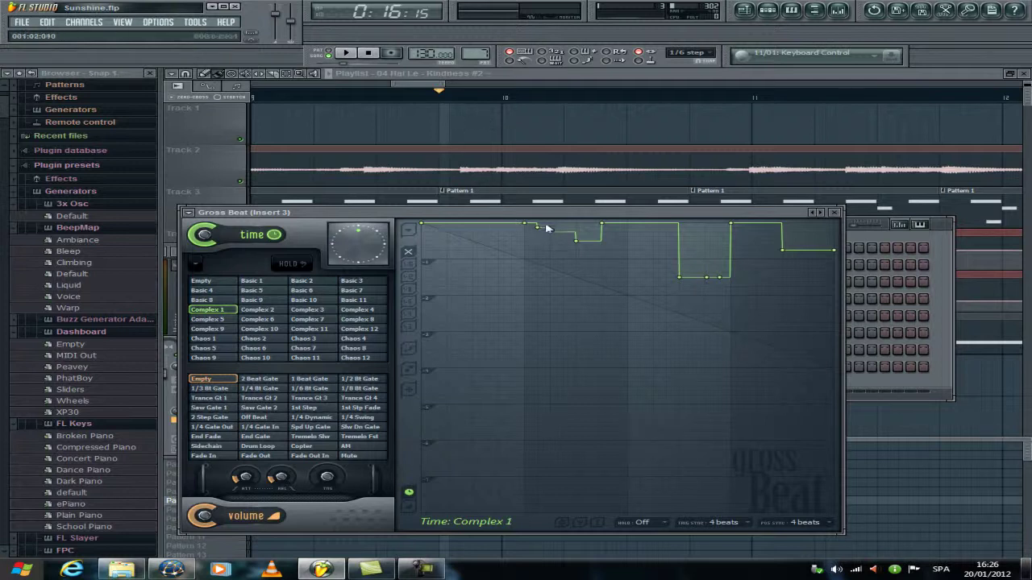
{"action": "left_click_drag", "start_coordinate": [545, 218], "coordinate": [556, 473]}
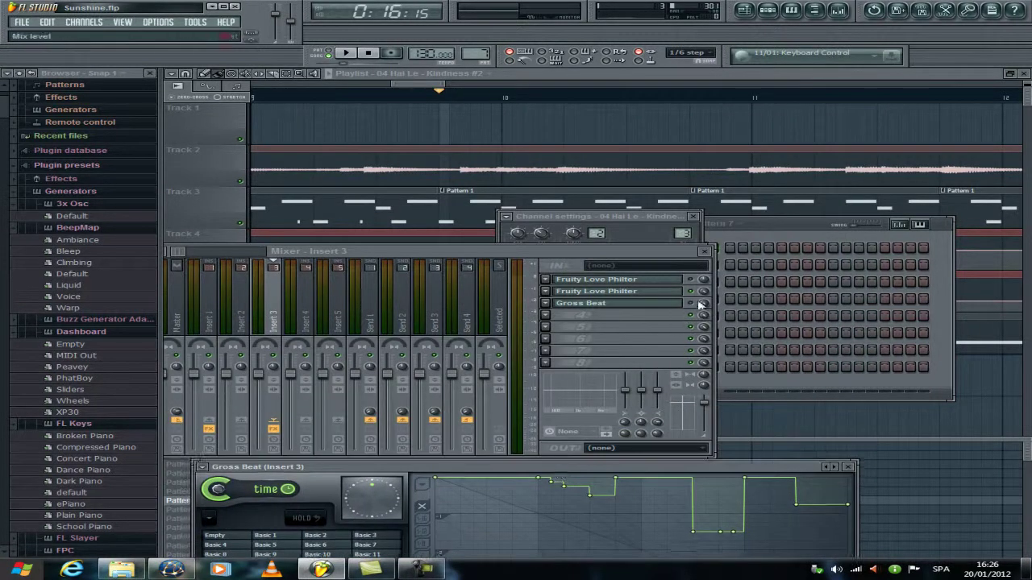
{"action": "key", "text": "space"}
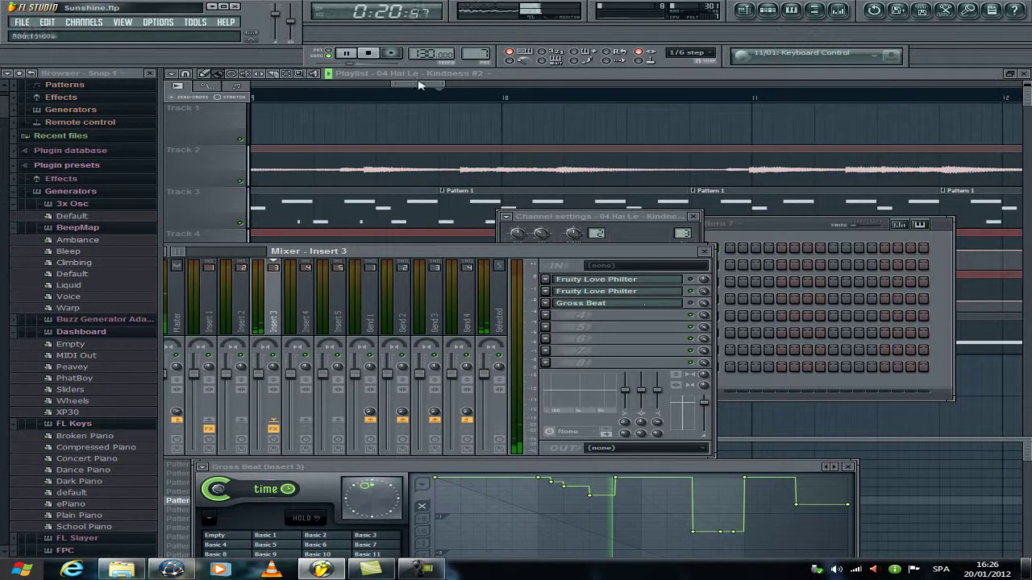
{"action": "key", "text": "space"}
Add a second Gross Beat to slot 4 of Insert 3, select Complex 1, and flatten the dip at the end of the third beat
{"action": "left_click", "coordinate": [557, 316]}
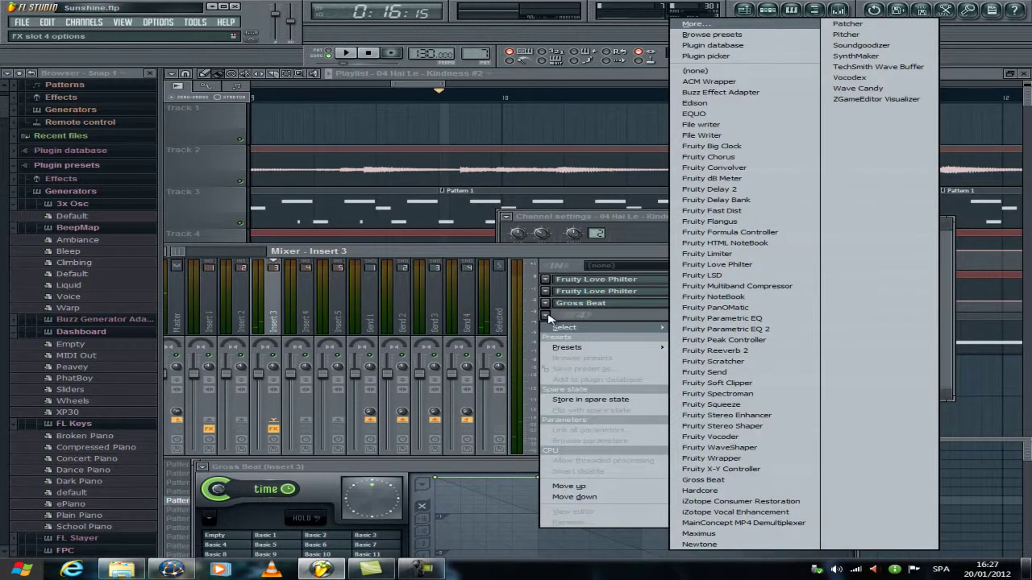
{"action": "left_click", "coordinate": [722, 482]}
{"action": "left_click", "coordinate": [375, 336]}
{"action": "left_click", "coordinate": [376, 328]}
{"action": "left_click", "coordinate": [324, 328]}
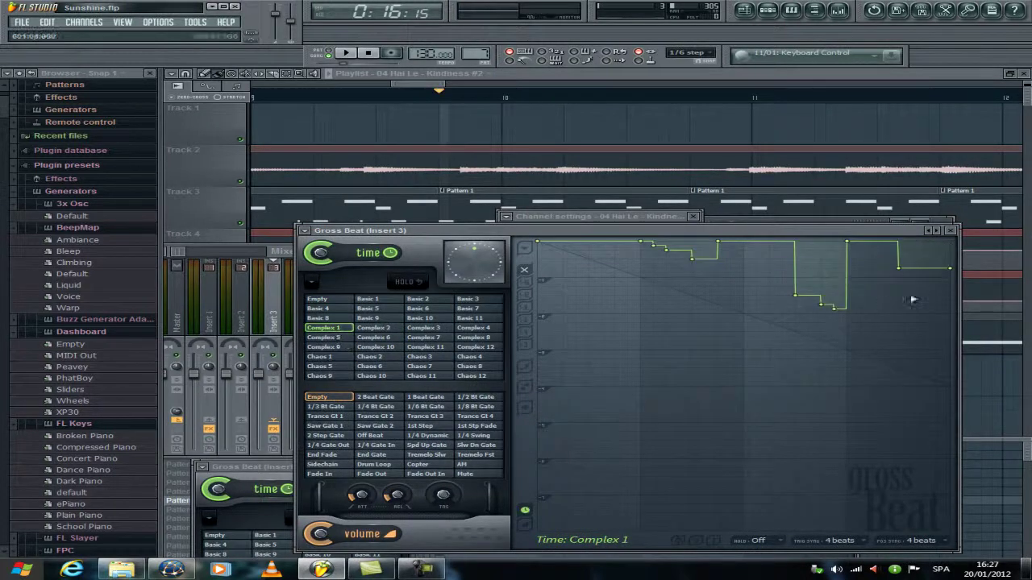
{"action": "left_click_drag", "start_coordinate": [825, 304], "coordinate": [841, 307]}
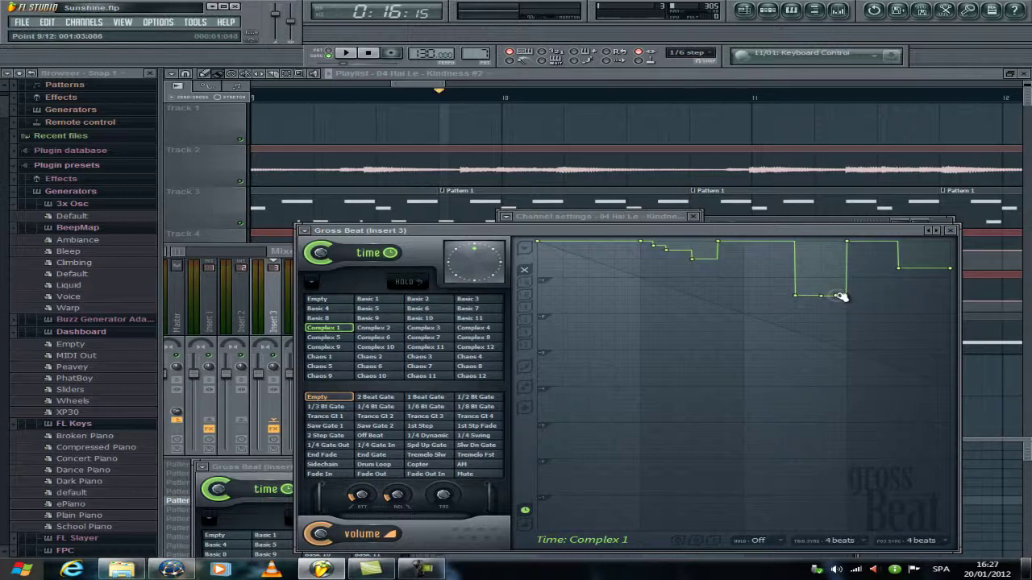
{"action": "left_click_drag", "start_coordinate": [698, 230], "coordinate": [651, 502]}
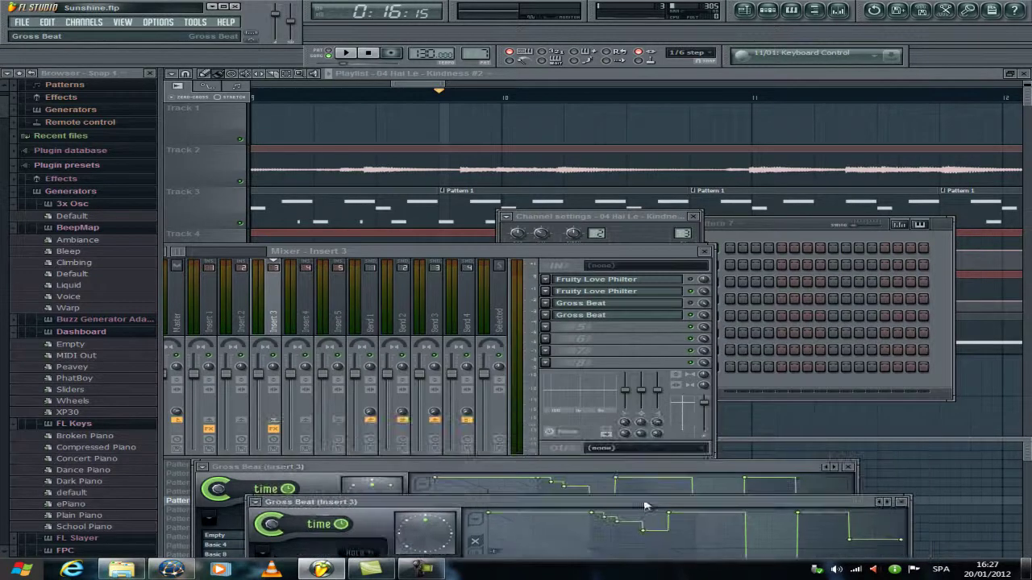
Toggle the Gross Beat in slot 3 of Insert 3 and view its slot options
{"action": "left_click", "coordinate": [697, 306]}
{"action": "left_click", "coordinate": [698, 308]}
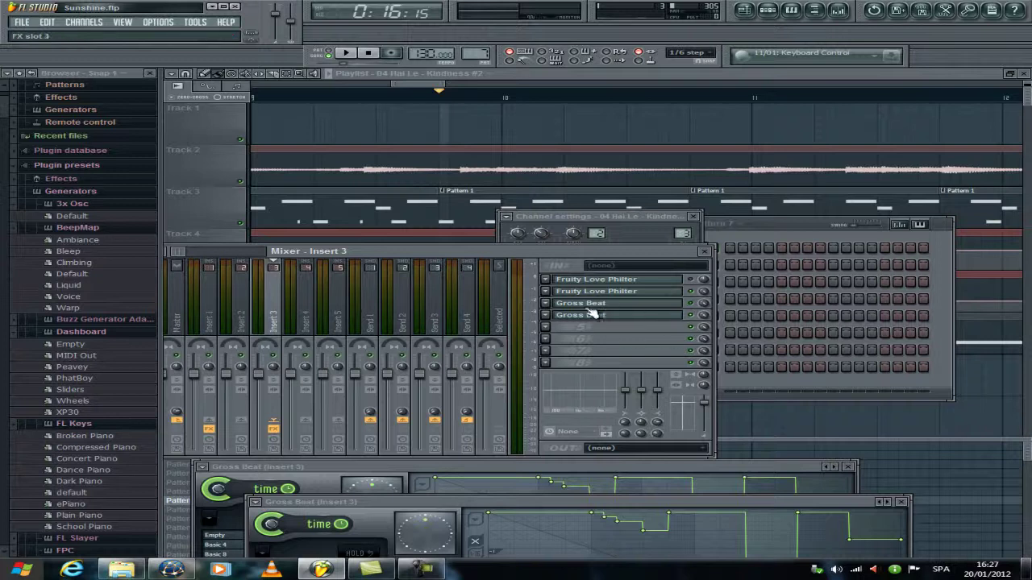
{"action": "left_click", "coordinate": [548, 305]}
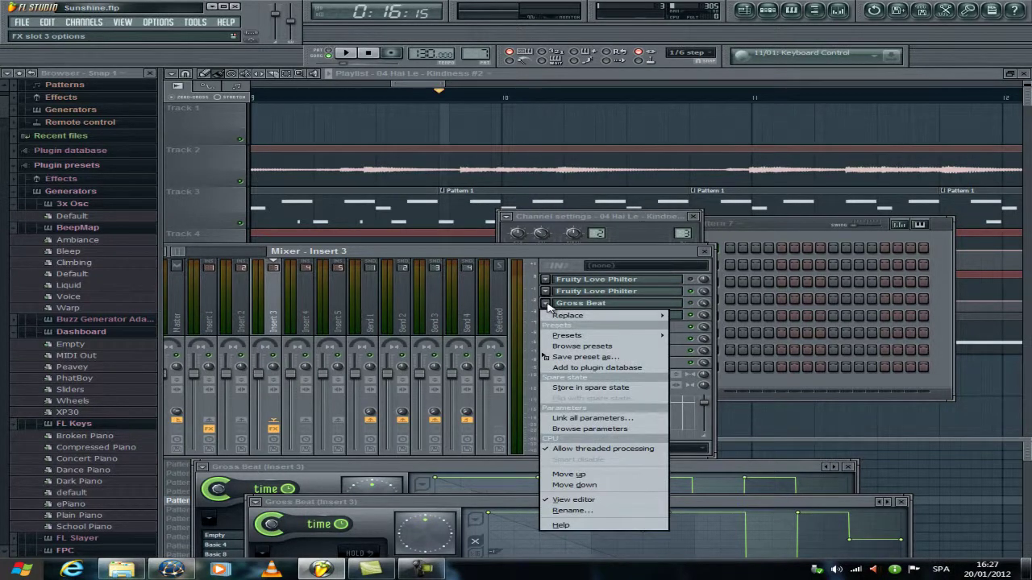
{"action": "left_click", "coordinate": [548, 305]}
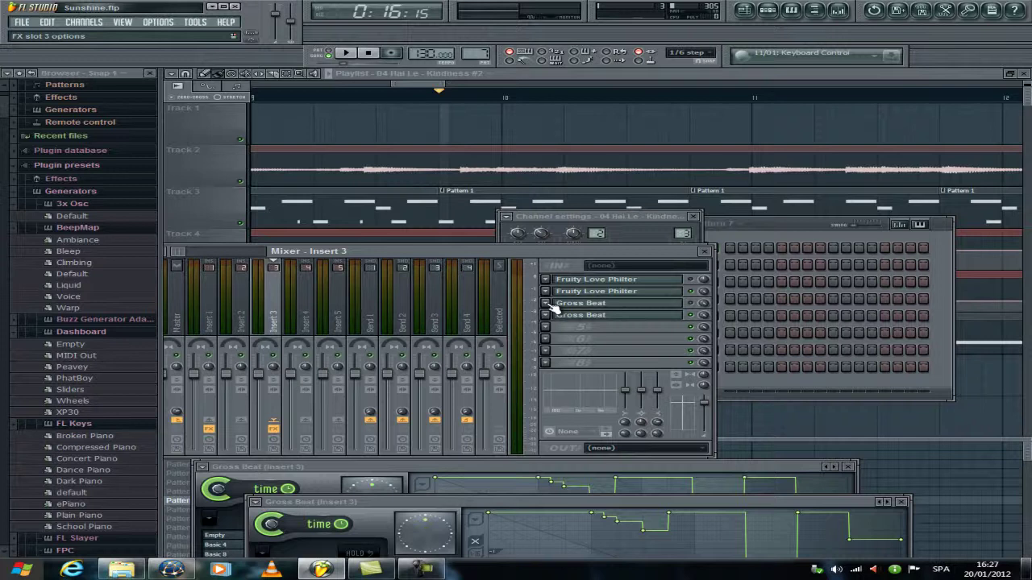
Play the song from the start of the first Pattern 4 clip with only the playlist open, then stop playback
{"action": "key", "text": "space"}
{"action": "left_click", "coordinate": [413, 75]}
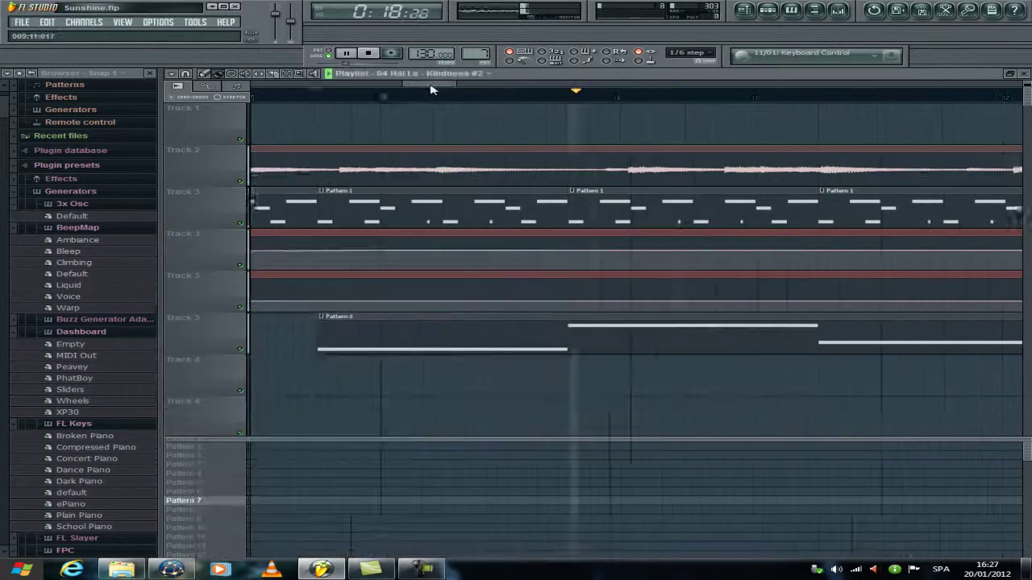
{"action": "left_click_drag", "start_coordinate": [434, 89], "coordinate": [260, 97]}
{"action": "left_click", "coordinate": [369, 53]}
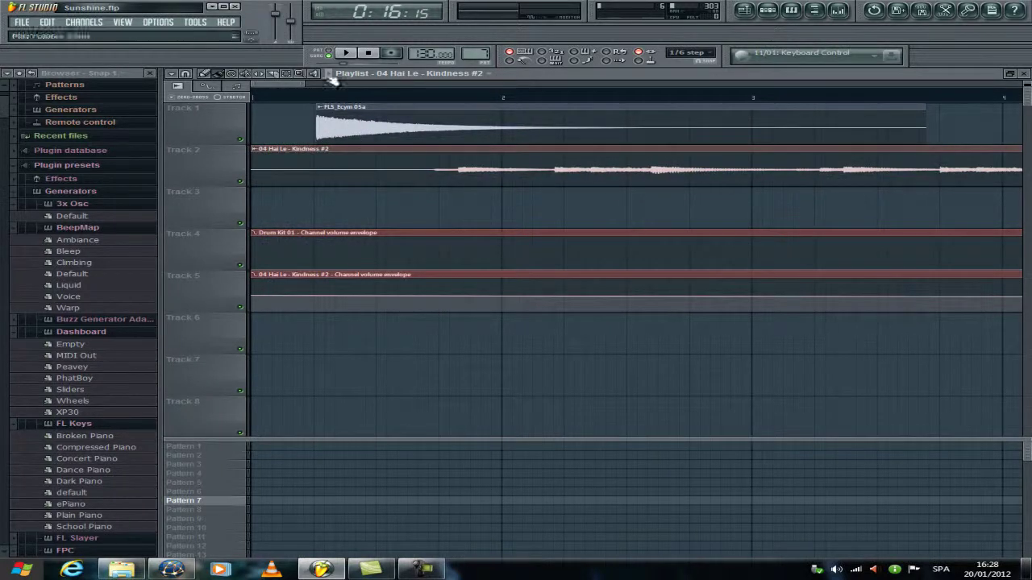
Trim the start of the second Kindness #2 clip on Track 2 to the start of the first Pattern 4 clip and play the result
{"action": "left_click_drag", "start_coordinate": [303, 85], "coordinate": [513, 93]}
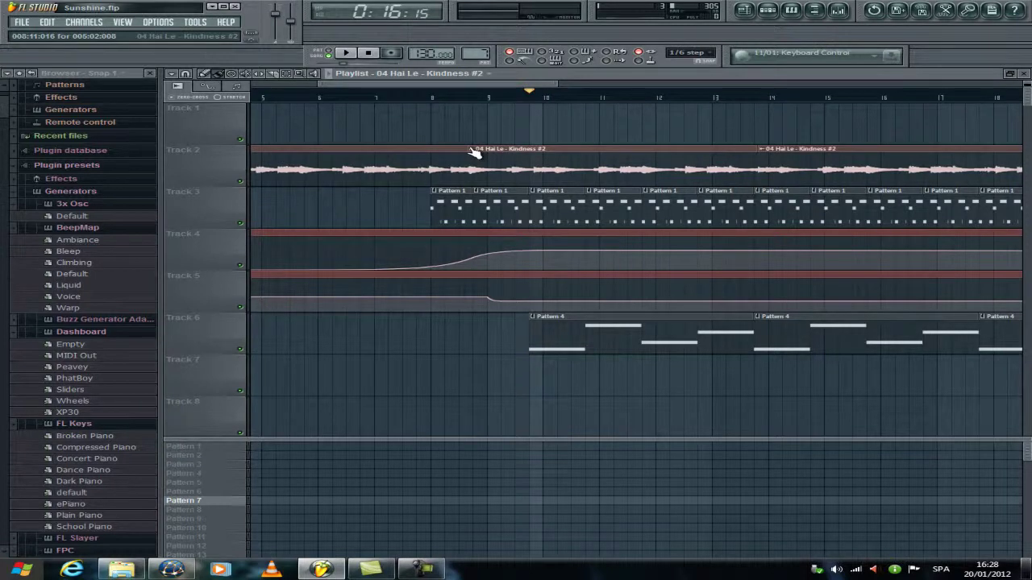
{"action": "left_click_drag", "start_coordinate": [474, 150], "coordinate": [527, 142]}
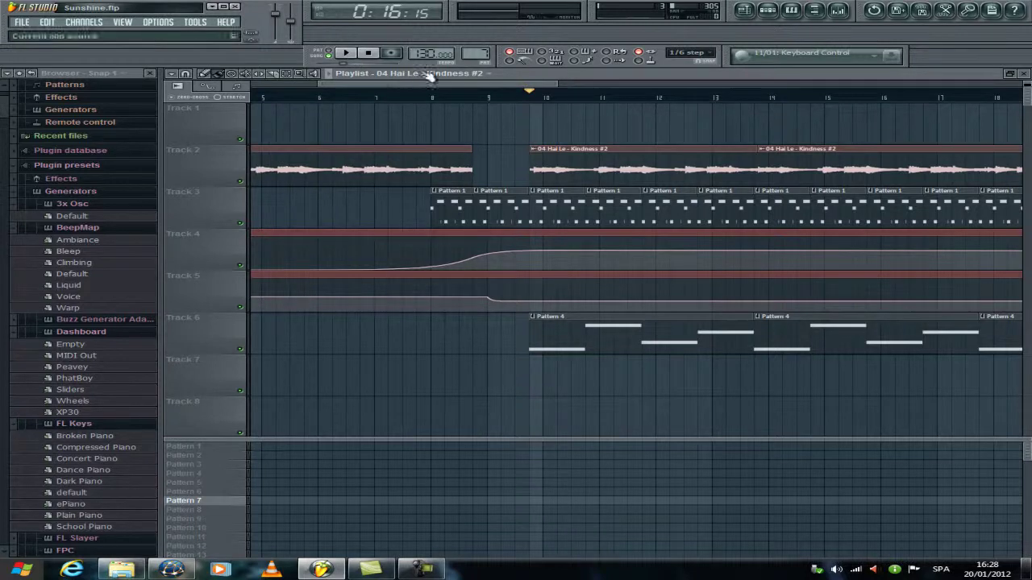
{"action": "left_click_drag", "start_coordinate": [429, 85], "coordinate": [471, 89]}
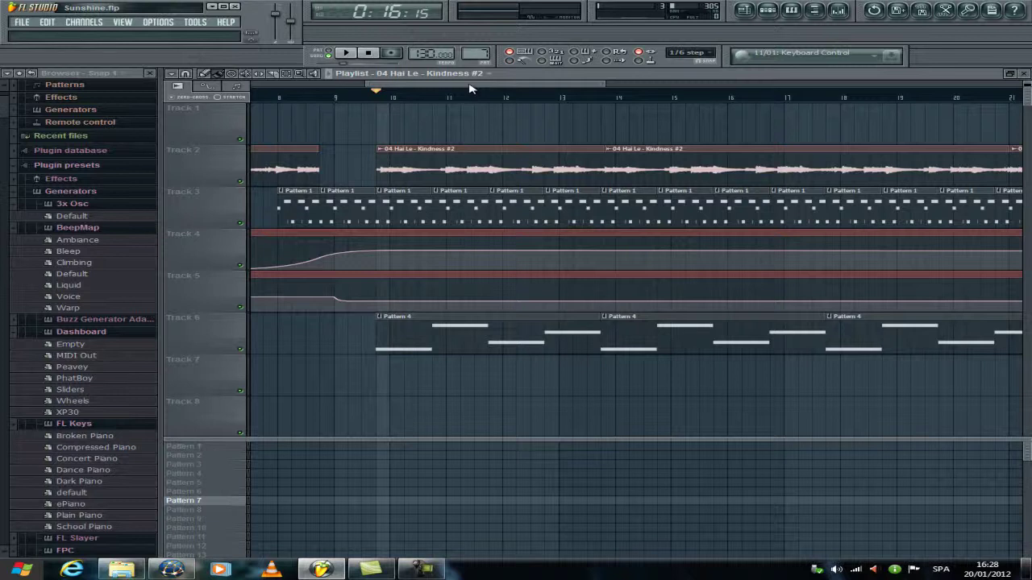
{"action": "key", "text": "space"}
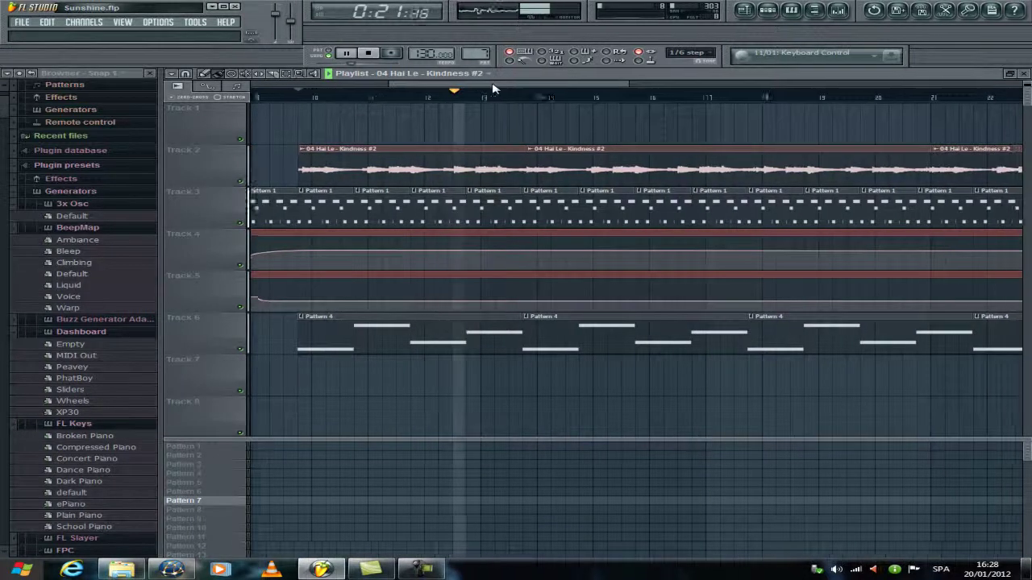
Align the trimmed Kindness #2 clip's start exactly with the first Pattern 4 clip, stop playback, and return the playhead to the beginning
{"action": "left_click_drag", "start_coordinate": [613, 87], "coordinate": [413, 90]}
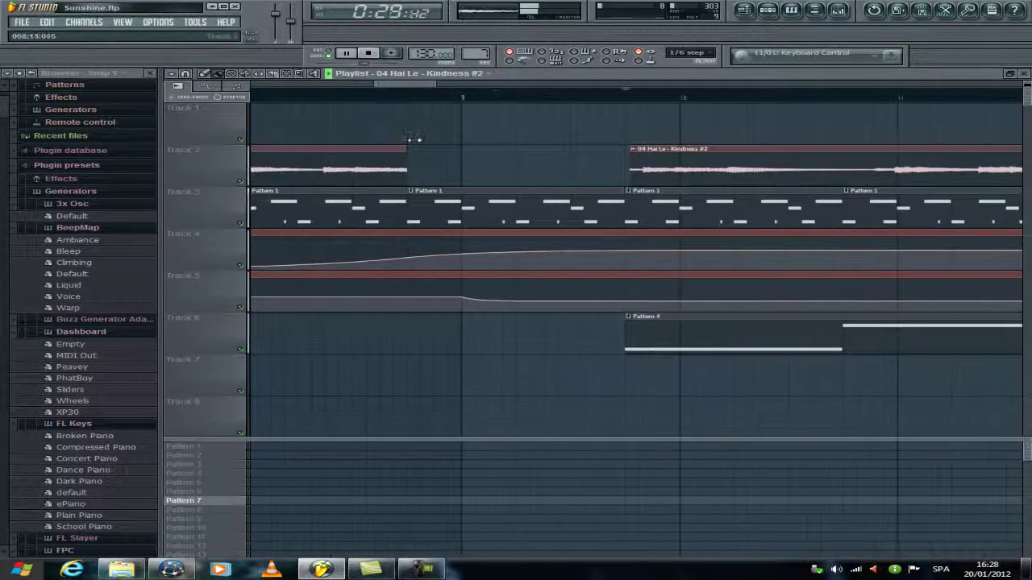
{"action": "left_click", "coordinate": [370, 55]}
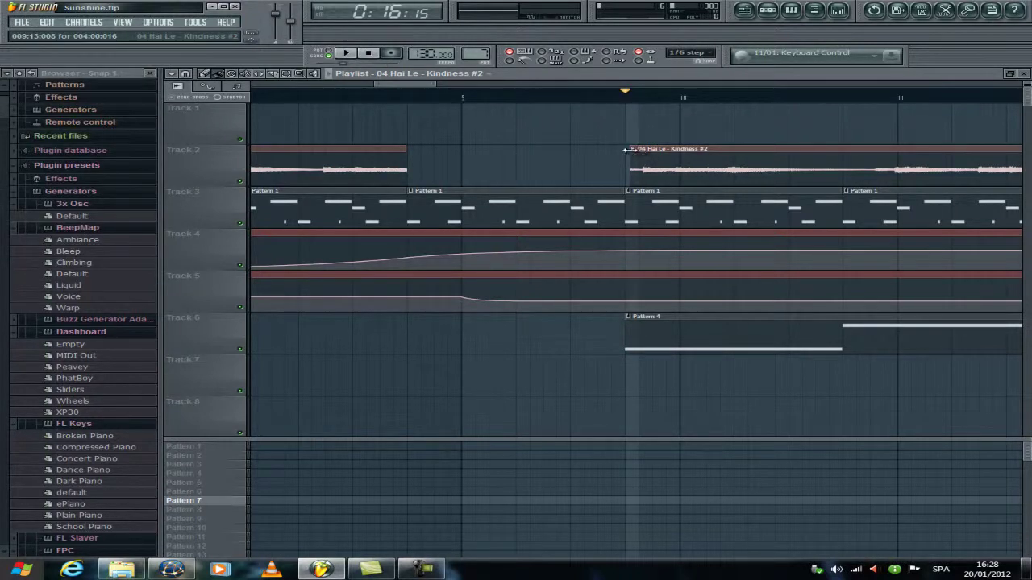
{"action": "left_click", "coordinate": [369, 53]}
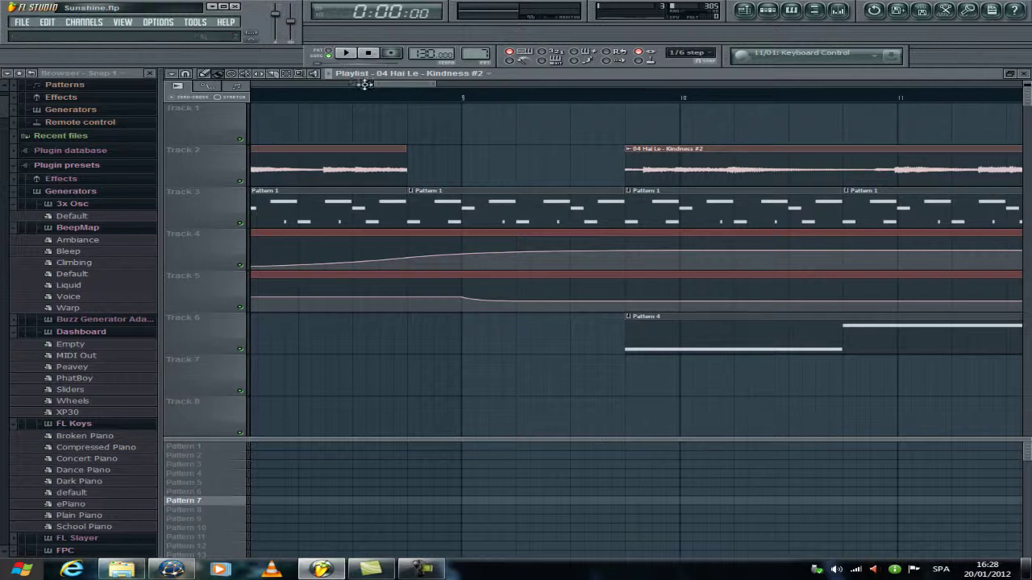